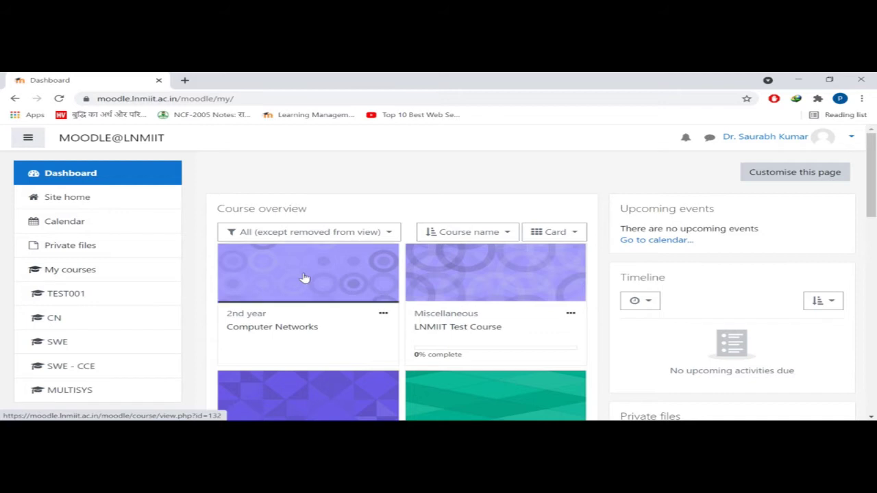
Step: Open the CN End Term Exam (Windows Users) quiz in the Computer Networks course and view its instructions and attempt summary
{"action": "left_click", "coordinate": [305, 277]}
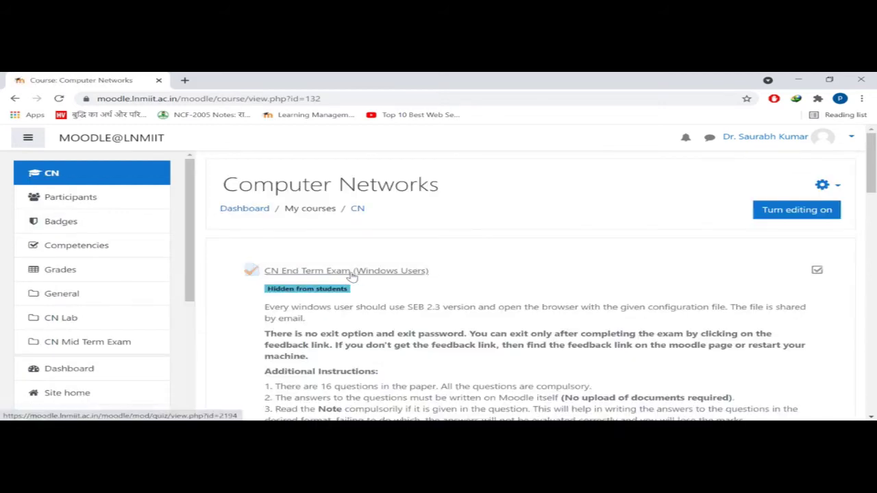
{"action": "left_click", "coordinate": [356, 275]}
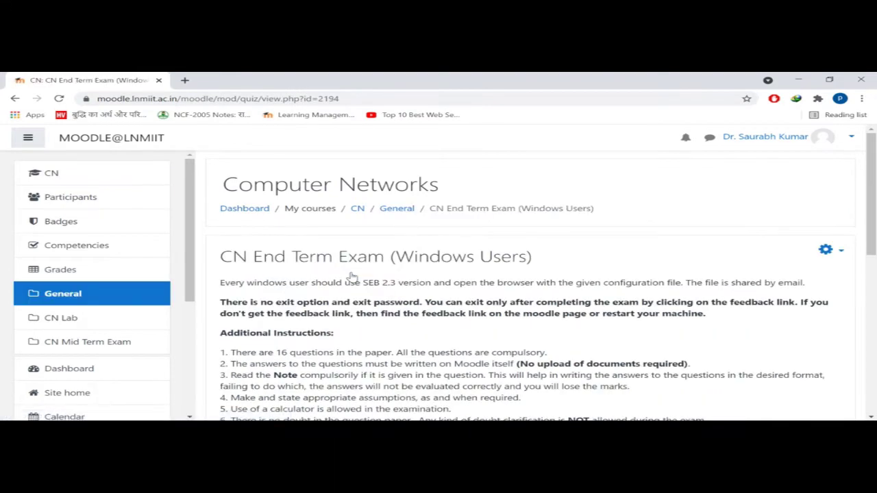
{"action": "scroll", "coordinate": [352, 275], "scroll_direction": "down", "scroll_amount": 3}
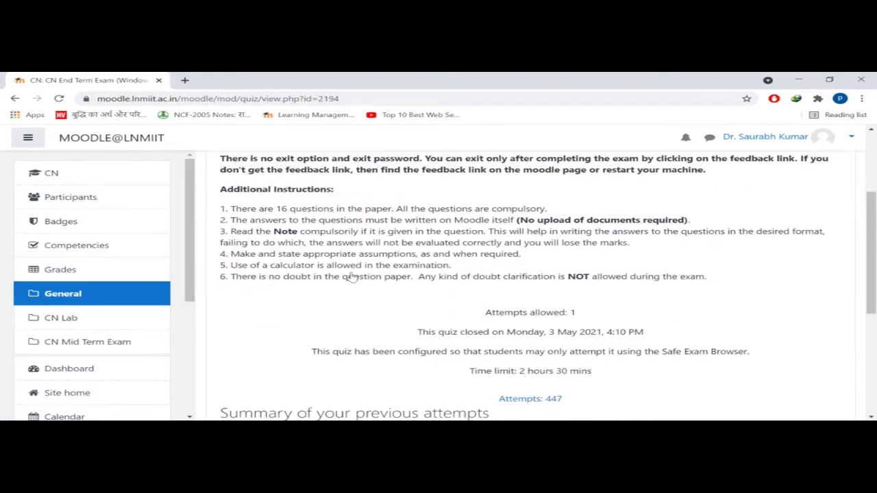
{"action": "scroll", "coordinate": [351, 275], "scroll_direction": "up", "scroll_amount": 3}
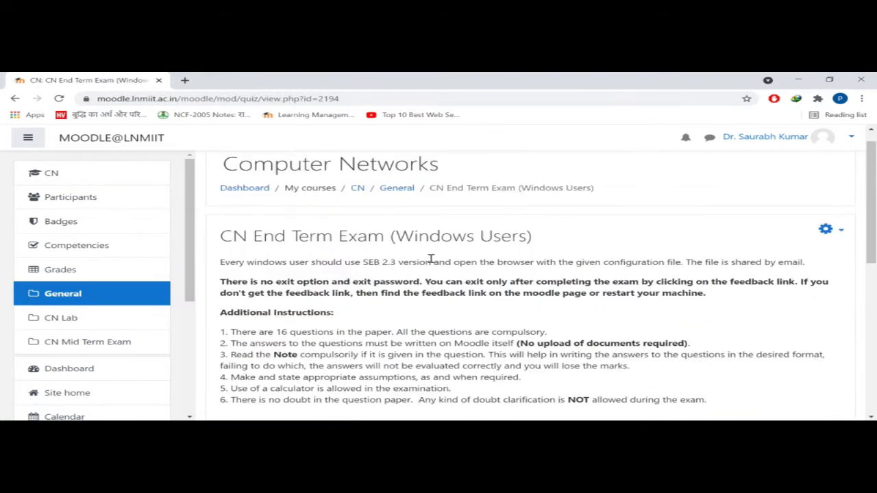
{"action": "scroll", "coordinate": [433, 259], "scroll_direction": "down", "scroll_amount": 5}
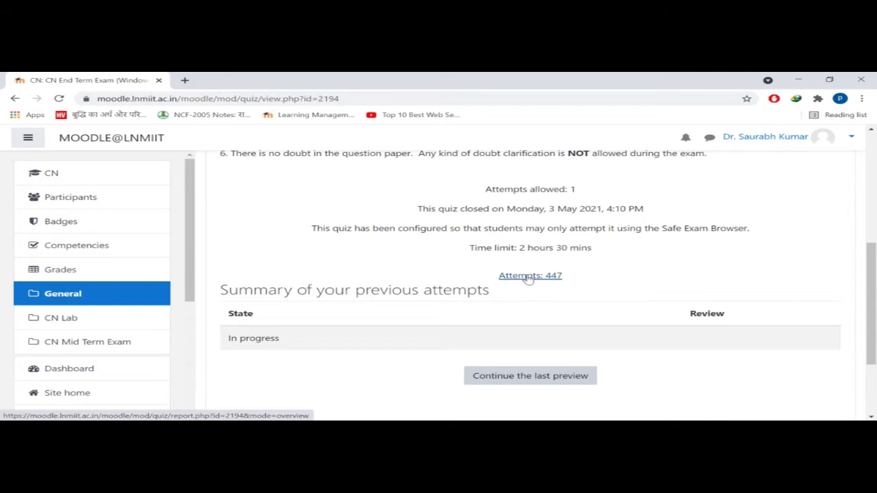
Step: Open the quiz's attempts report and look over the list of student attempts
{"action": "left_click", "coordinate": [529, 276]}
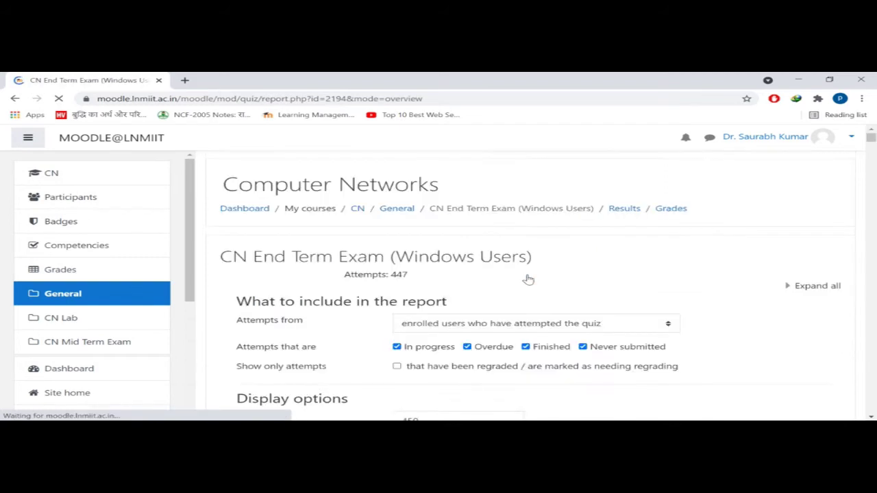
{"action": "scroll", "coordinate": [529, 279], "scroll_direction": "down", "scroll_amount": 6}
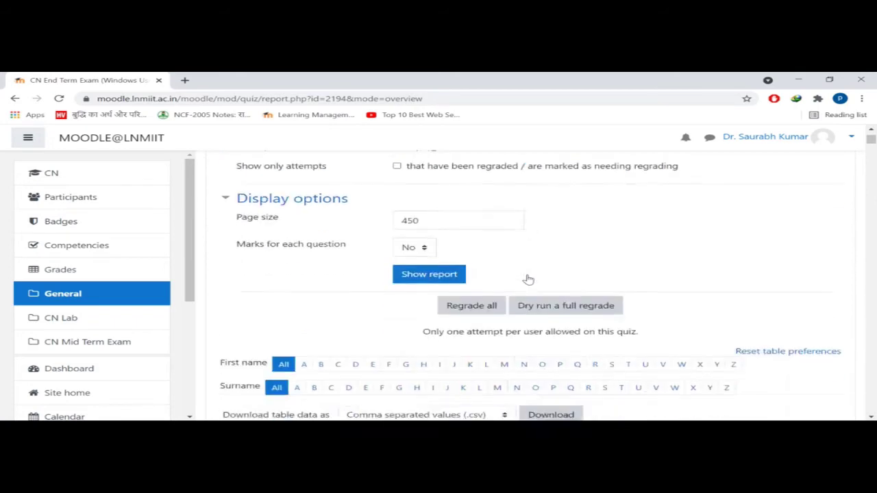
{"action": "scroll", "coordinate": [528, 279], "scroll_direction": "down", "scroll_amount": 8}
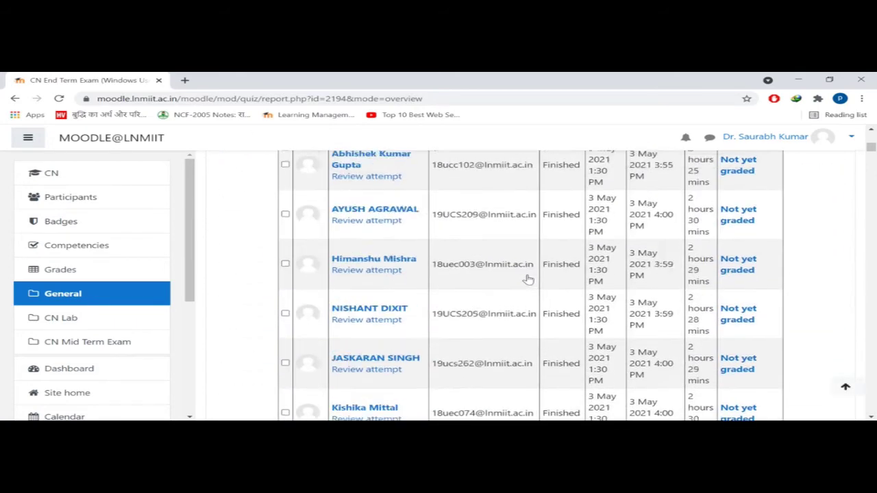
{"action": "scroll", "coordinate": [528, 279], "scroll_direction": "up", "scroll_amount": 10}
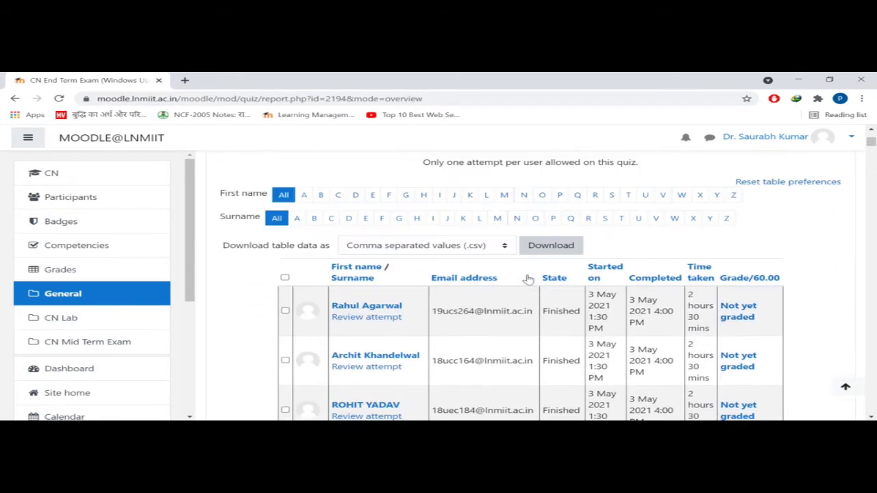
Step: Open the review of the first listed student's attempt in a new browser tab and switch to it
{"action": "right_click", "coordinate": [370, 323]}
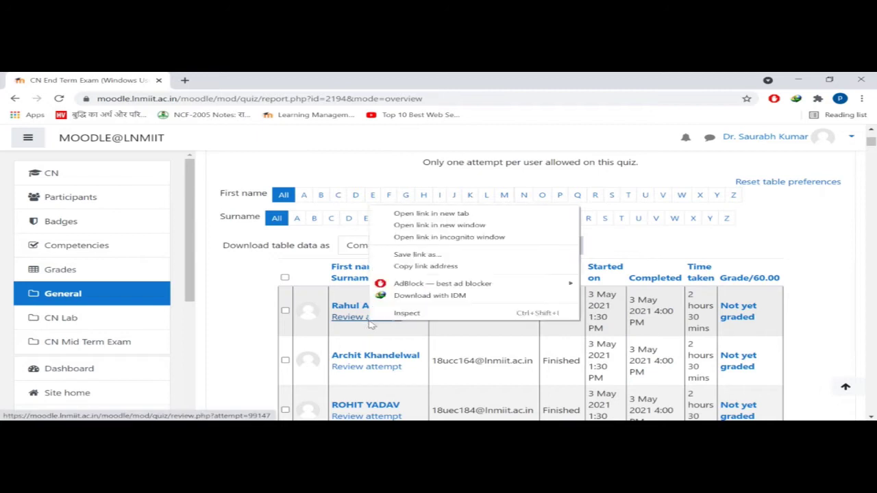
{"action": "left_click", "coordinate": [469, 215]}
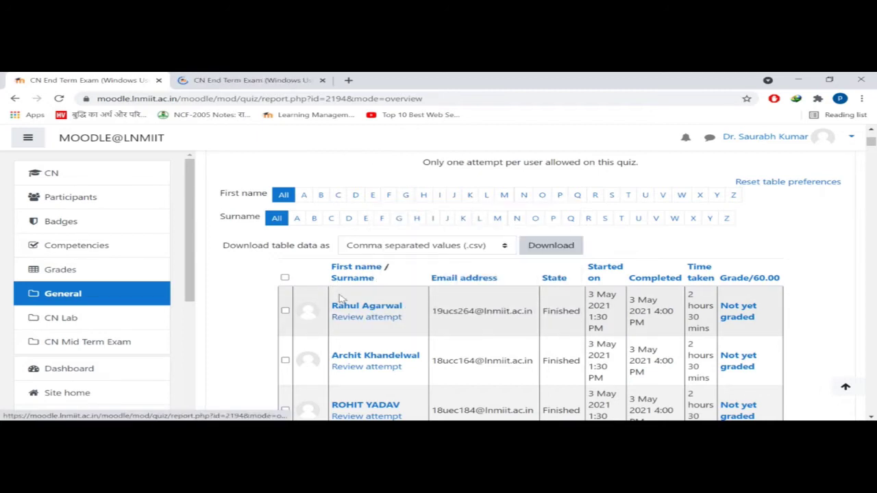
{"action": "left_click", "coordinate": [267, 79]}
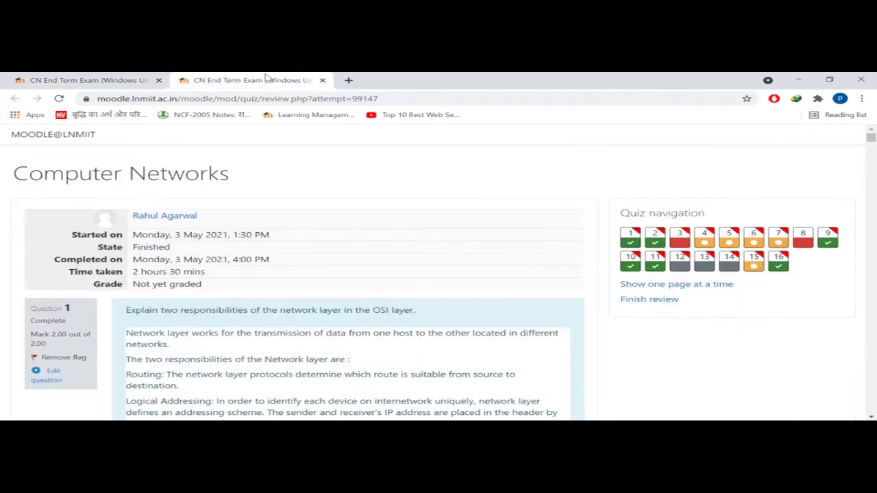
Step: Examine the student's answers to the first three questions, with their marks and response history, then return to question 1
{"action": "key", "text": "Down"}
{"action": "key", "text": "Down"}
{"action": "key", "text": "Down"}
{"action": "key", "text": "Down"}
{"action": "key", "text": "Down"}
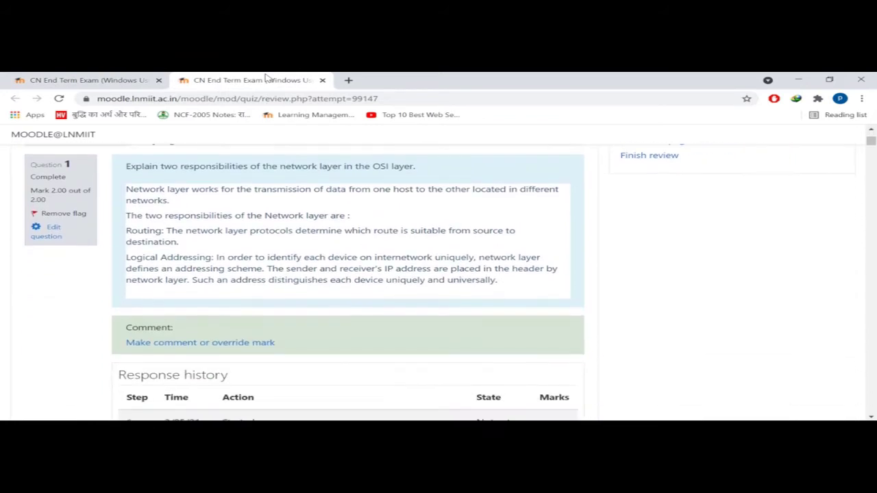
{"action": "key", "text": "Up"}
{"action": "key", "text": "Down"}
{"action": "key", "text": "Up"}
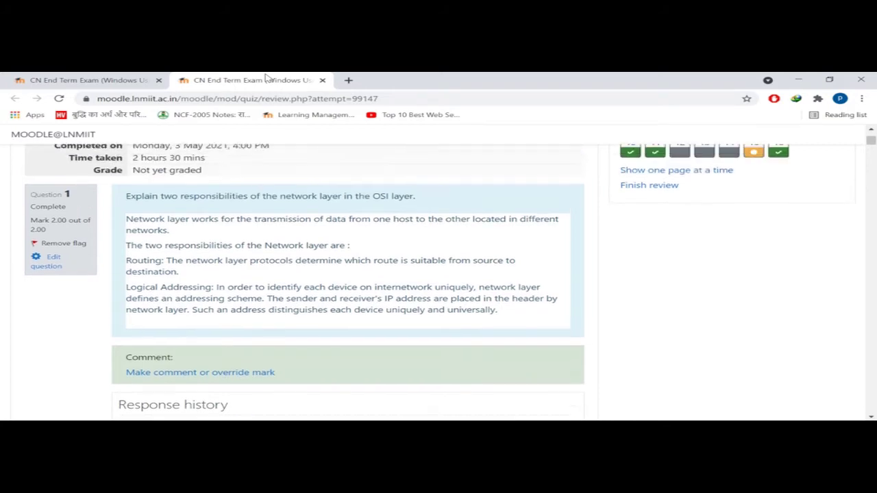
{"action": "key", "text": "Page_Down"}
{"action": "key", "text": "Page_Down"}
{"action": "key", "text": "Page_Down"}
{"action": "key", "text": "Page_Down"}
{"action": "key", "text": "Page_Down"}
{"action": "key", "text": "Page_Down"}
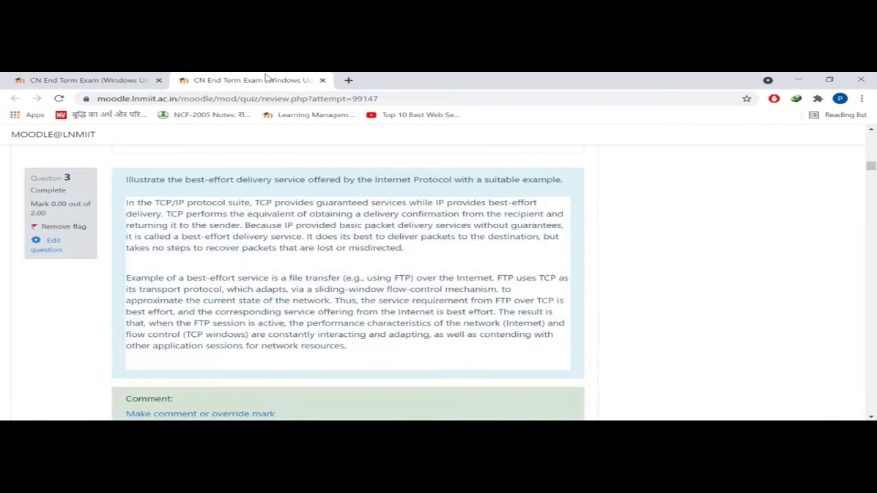
{"action": "key", "text": "Up"}
{"action": "key", "text": "Up"}
{"action": "key", "text": "Up"}
{"action": "key", "text": "Up"}
{"action": "key", "text": "Page_Up"}
{"action": "key", "text": "Page_Up"}
{"action": "key", "text": "Page_Up"}
{"action": "key", "text": "Page_Up"}
{"action": "key", "text": "Page_Up"}
{"action": "key", "text": "Page_Up"}
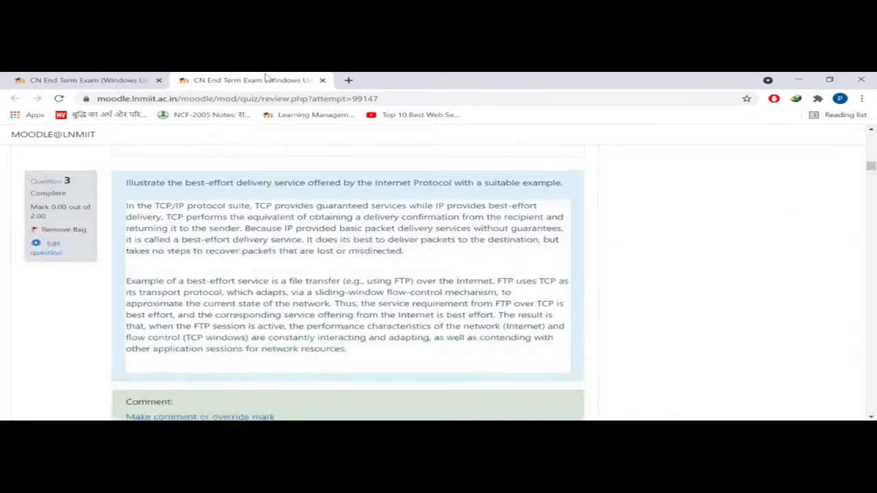
{"action": "key", "text": "Down"}
{"action": "key", "text": "Down"}
{"action": "key", "text": "Down"}
{"action": "key", "text": "Down"}
{"action": "key", "text": "Down"}
{"action": "key", "text": "Down"}
{"action": "key", "text": "Down"}
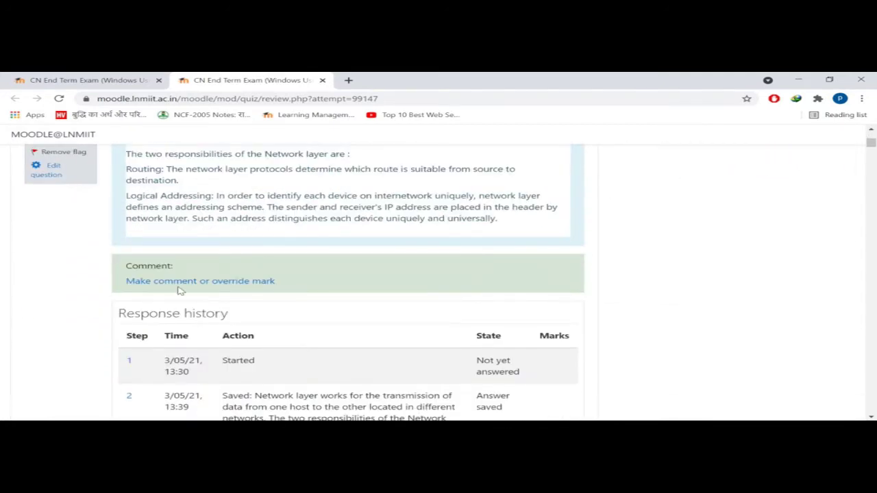
Step: Open the comment and mark override for question 1 and save it with a mark of 2
{"action": "left_click", "coordinate": [200, 282]}
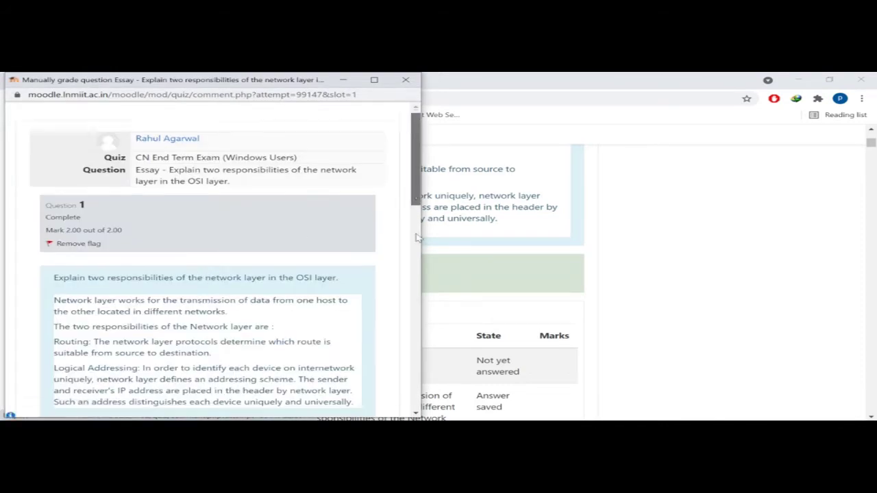
{"action": "left_click_drag", "start_coordinate": [415, 196], "coordinate": [416, 293]}
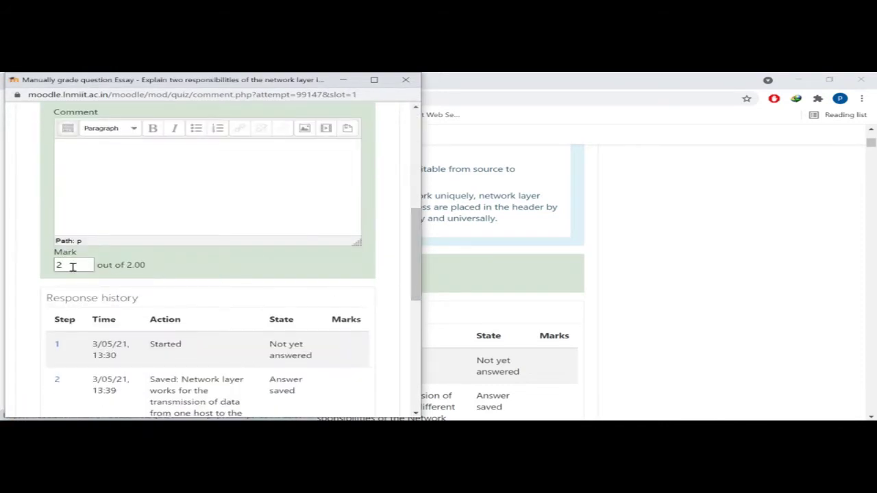
{"action": "left_click_drag", "start_coordinate": [65, 264], "coordinate": [36, 268]}
{"action": "left_click_drag", "start_coordinate": [422, 282], "coordinate": [414, 388]}
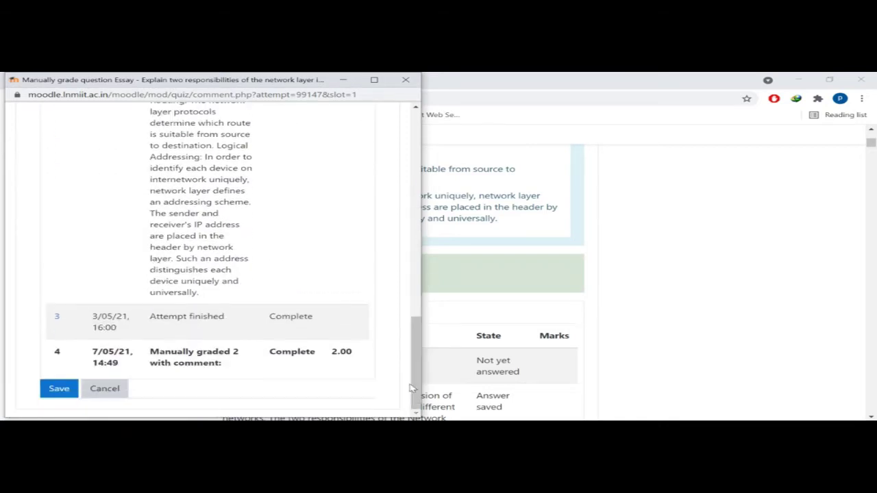
{"action": "left_click", "coordinate": [59, 388]}
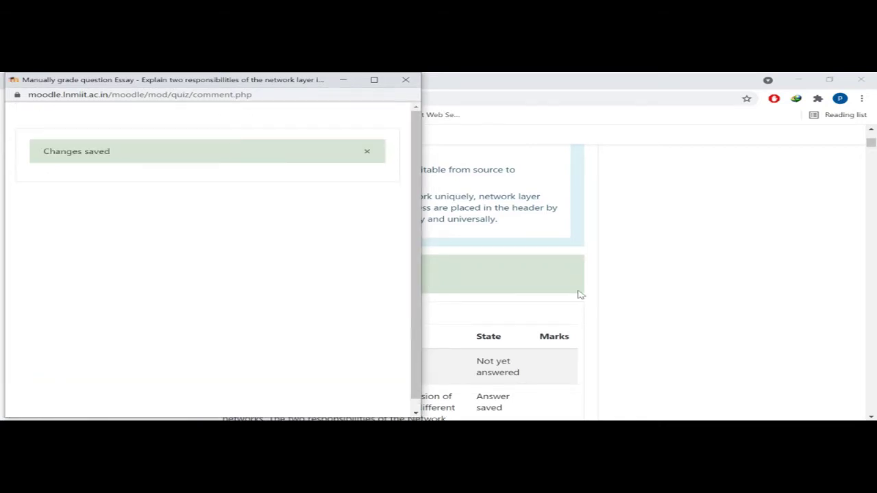
Step: View the comment and mark form for question 2, then close it without saving
{"action": "scroll", "coordinate": [617, 293], "scroll_direction": "down", "scroll_amount": 8}
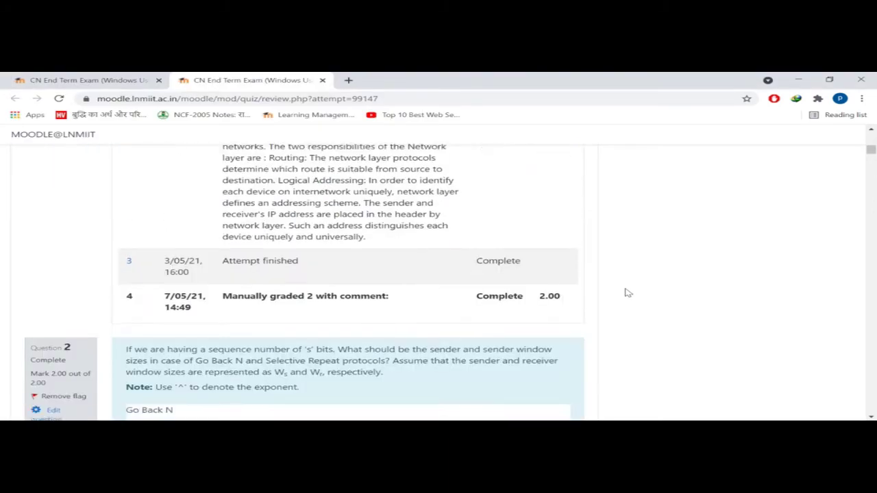
{"action": "left_click", "coordinate": [218, 319]}
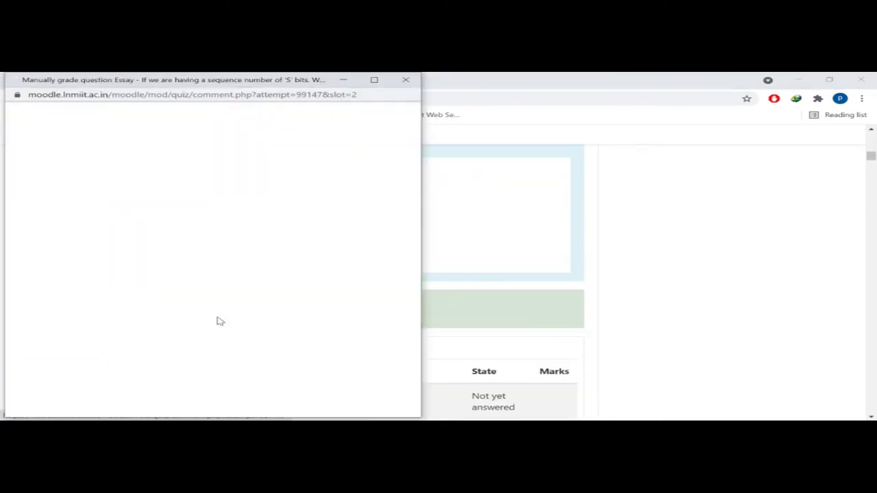
{"action": "scroll", "coordinate": [218, 318], "scroll_direction": "down", "scroll_amount": 4}
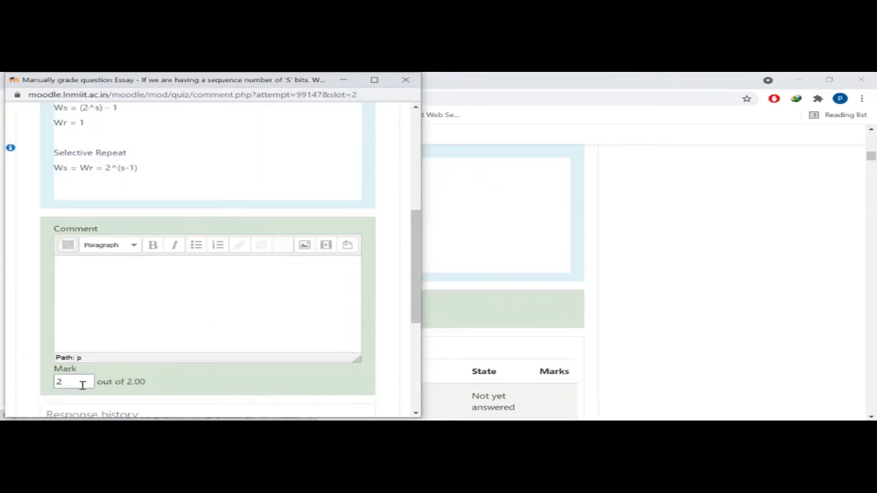
{"action": "left_click", "coordinate": [406, 79]}
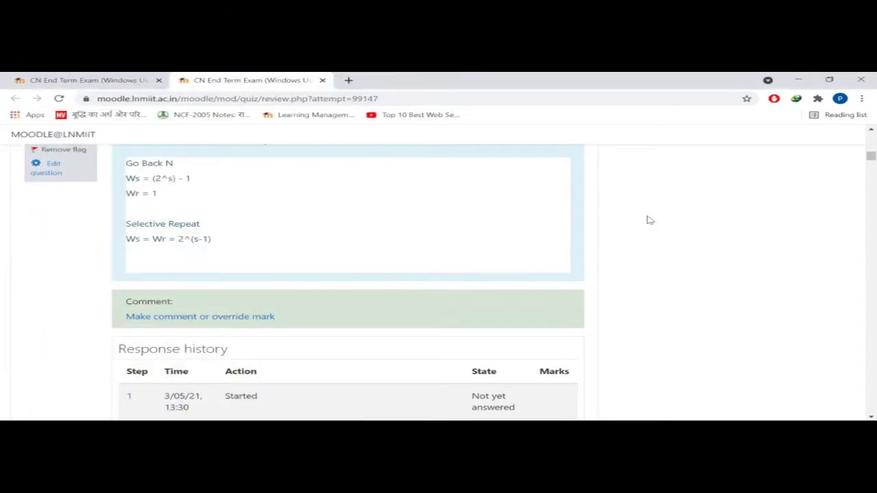
Step: Look through the remaining answers down to question 16, then finish the review and close the attempt's tab
{"action": "scroll", "coordinate": [649, 220], "scroll_direction": "down", "scroll_amount": 4}
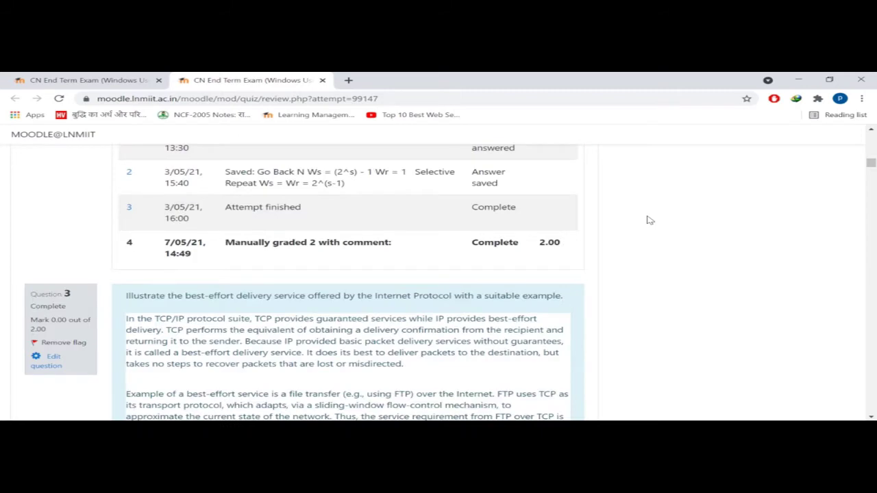
{"action": "scroll", "coordinate": [649, 220], "scroll_direction": "down", "scroll_amount": 15}
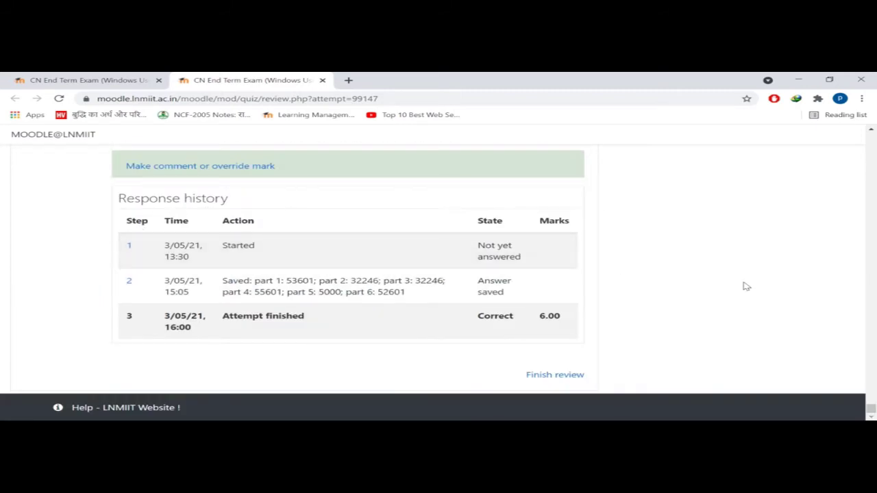
{"action": "scroll", "coordinate": [745, 287], "scroll_direction": "up", "scroll_amount": 10}
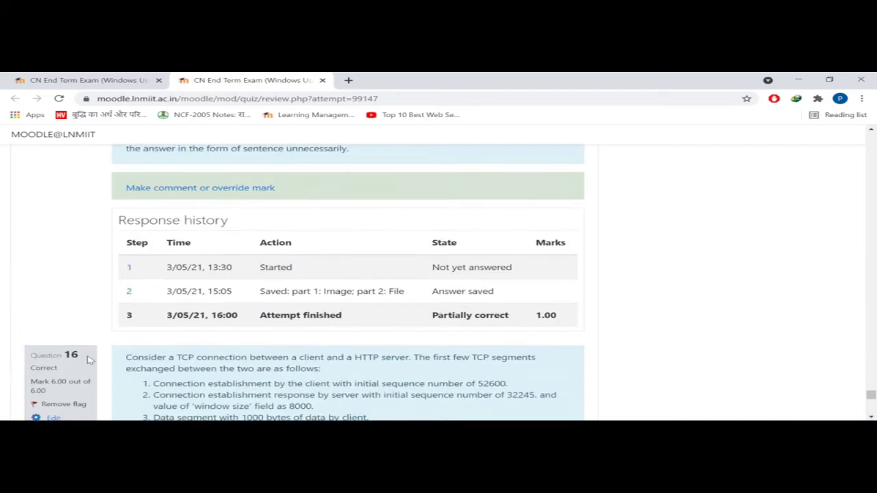
{"action": "scroll", "coordinate": [141, 354], "scroll_direction": "down", "scroll_amount": 5}
{"action": "scroll", "coordinate": [142, 357], "scroll_direction": "down", "scroll_amount": 3}
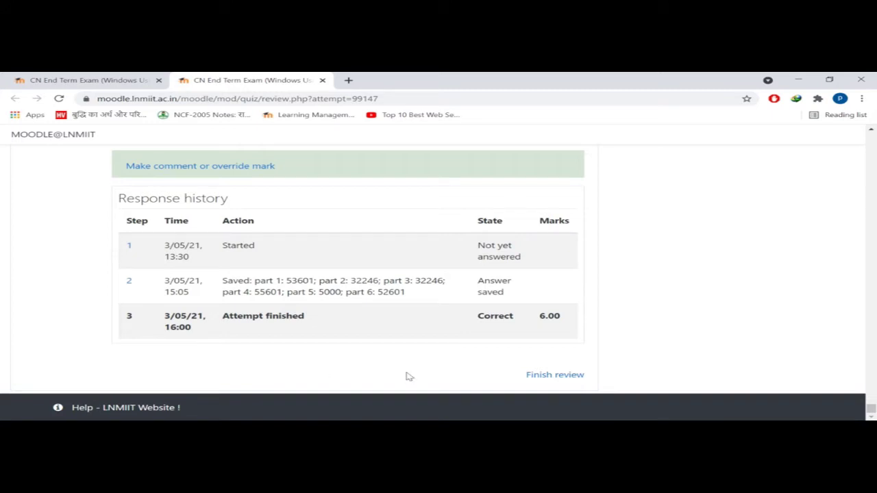
{"action": "left_click", "coordinate": [550, 378]}
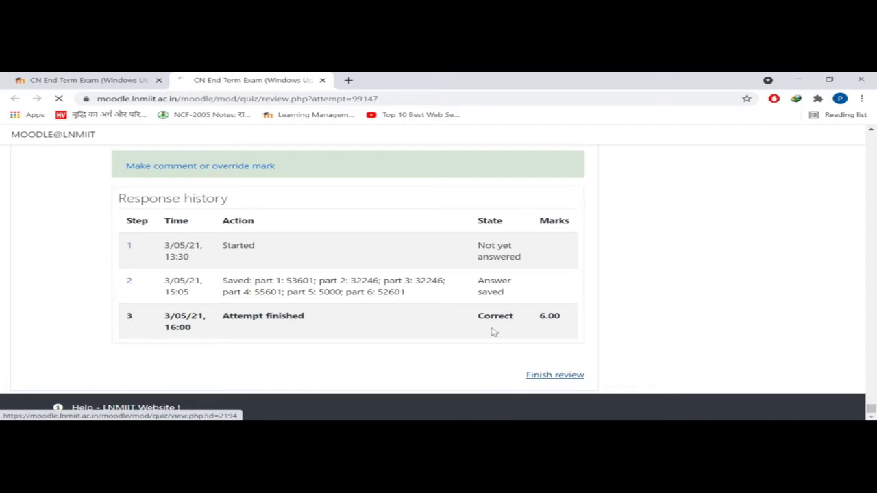
{"action": "left_click", "coordinate": [323, 81]}
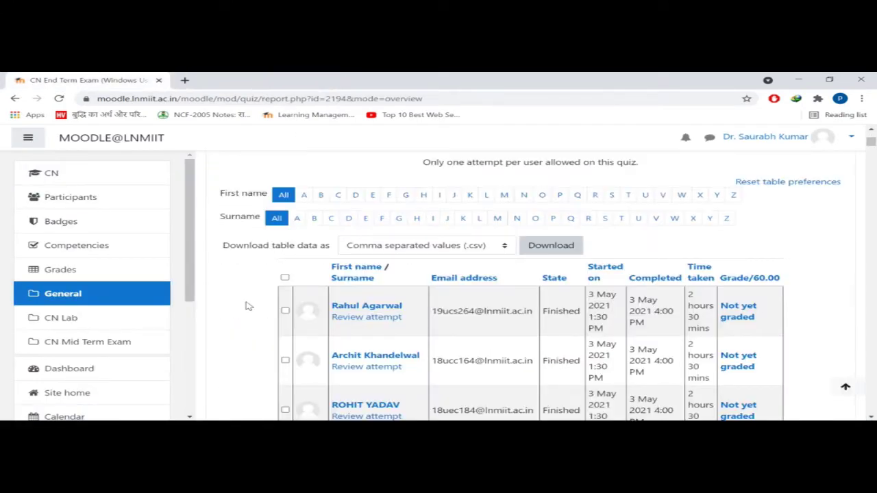
Step: Return to the CN End Term Exam (Windows Users) quiz page and open its Manual grading report to view the questions needing grading
{"action": "scroll", "coordinate": [421, 292], "scroll_direction": "up", "scroll_amount": 5}
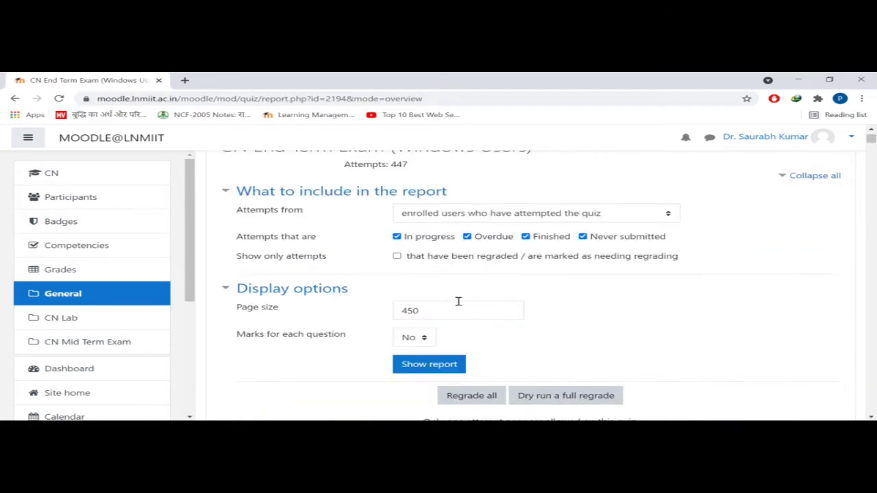
{"action": "scroll", "coordinate": [459, 300], "scroll_direction": "up", "scroll_amount": 3}
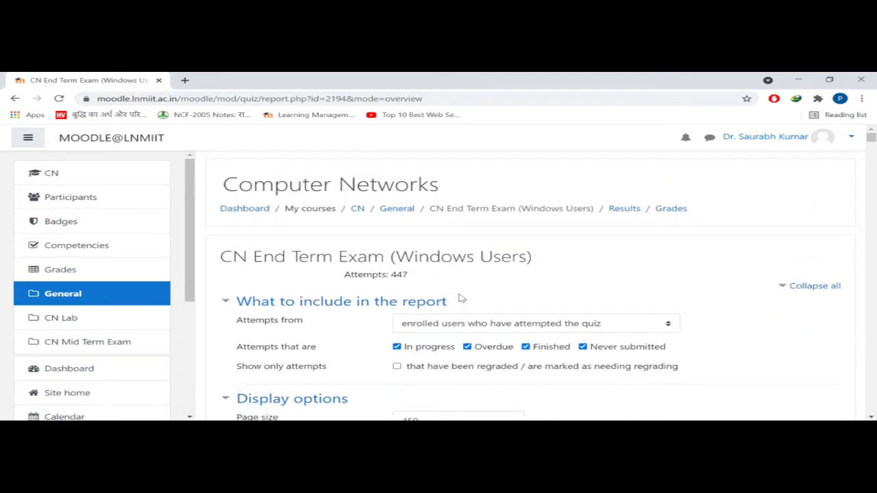
{"action": "left_click", "coordinate": [519, 211]}
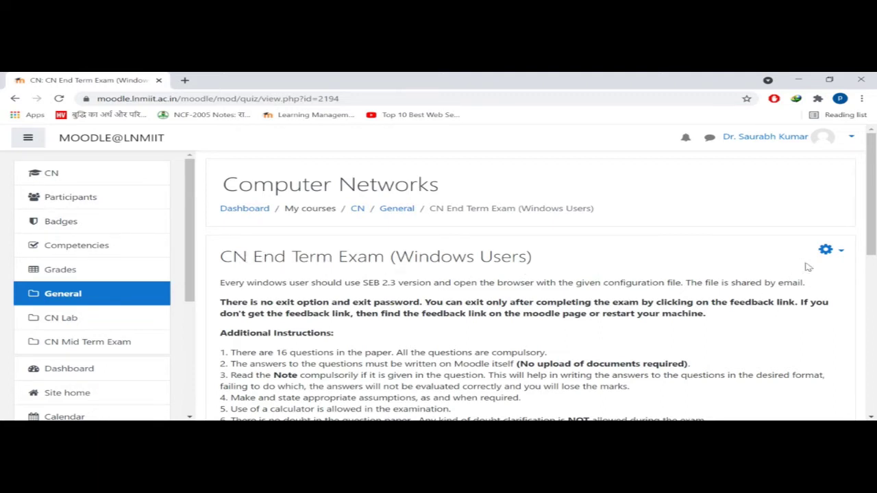
{"action": "left_click_drag", "start_coordinate": [872, 222], "coordinate": [872, 240]}
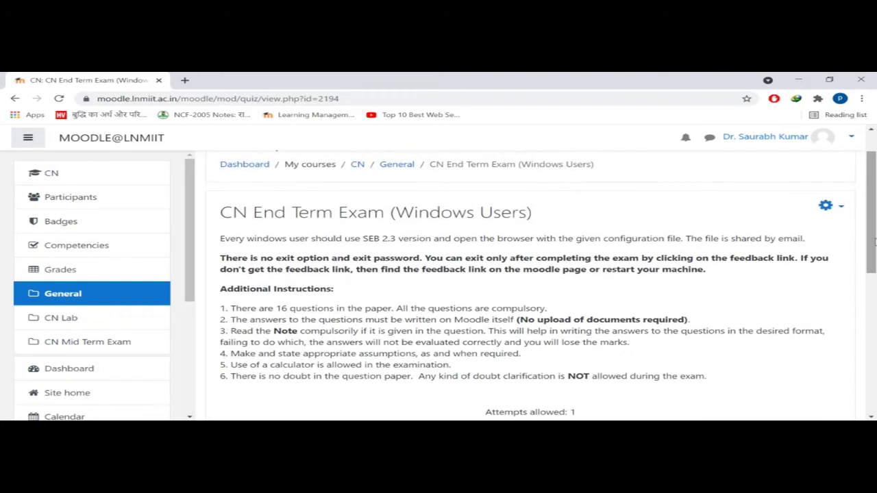
{"action": "left_click", "coordinate": [832, 207]}
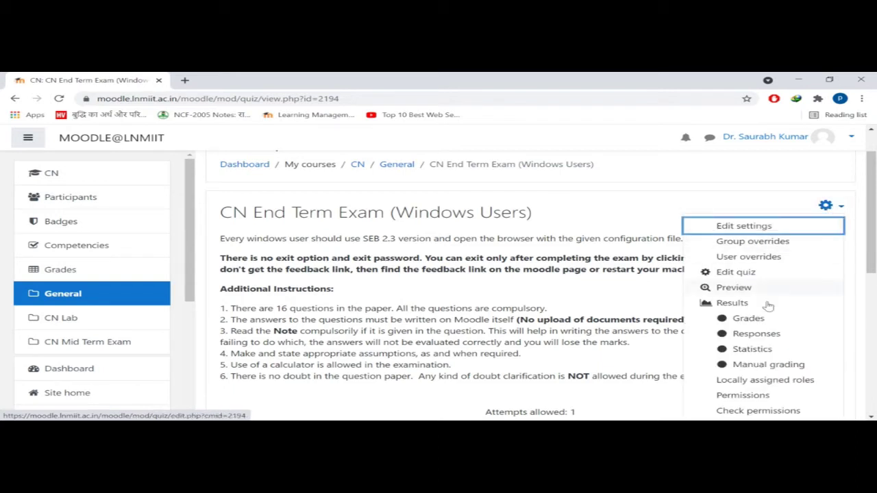
{"action": "left_click", "coordinate": [769, 364]}
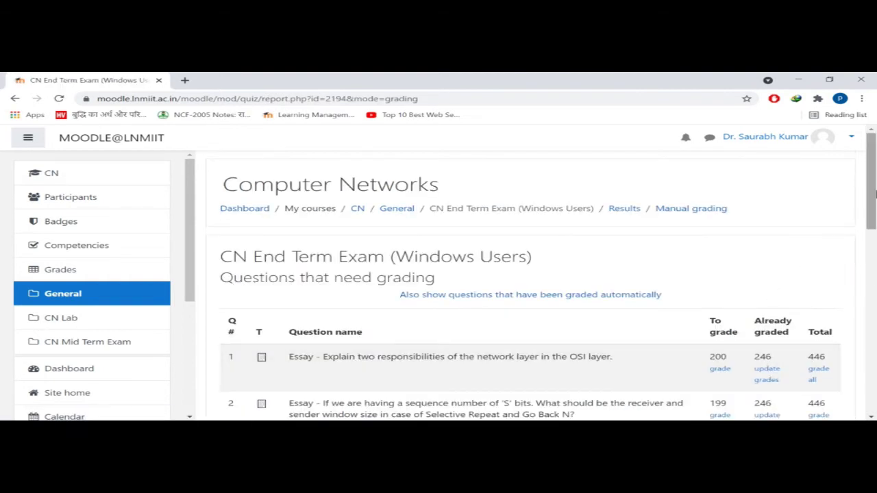
{"action": "scroll", "coordinate": [868, 213], "scroll_direction": "down", "scroll_amount": 2}
{"action": "scroll", "coordinate": [872, 221], "scroll_direction": "down", "scroll_amount": 1}
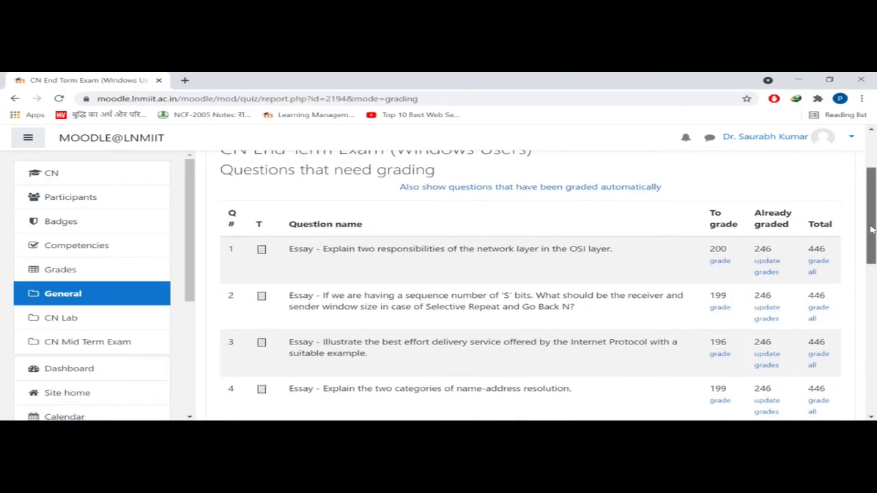